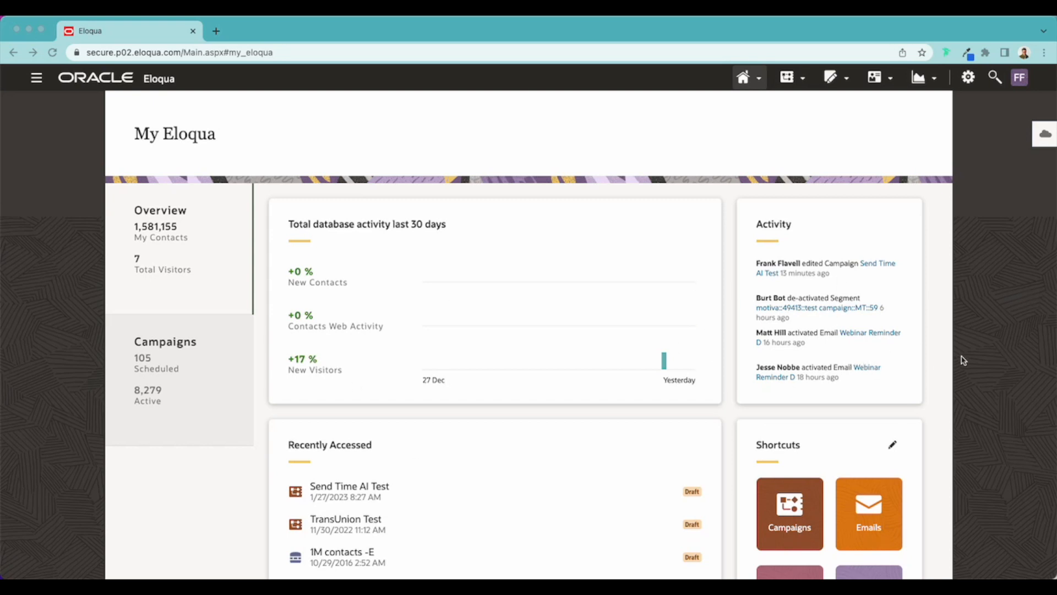
Step: Create a new multi-step campaign from the Blank Campaign template
{"action": "left_click", "coordinate": [800, 80]}
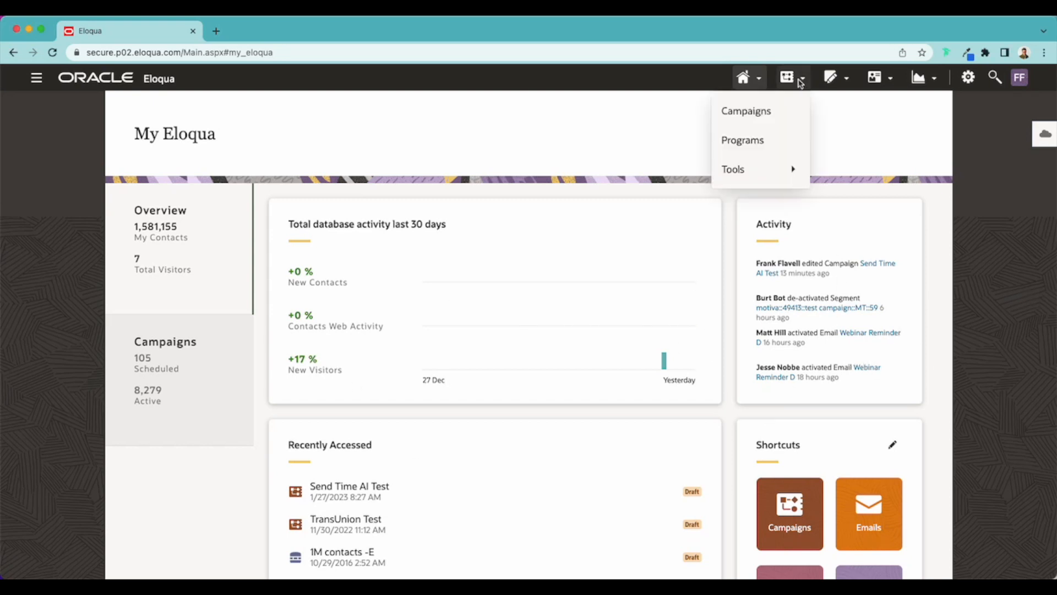
{"action": "left_click", "coordinate": [776, 115]}
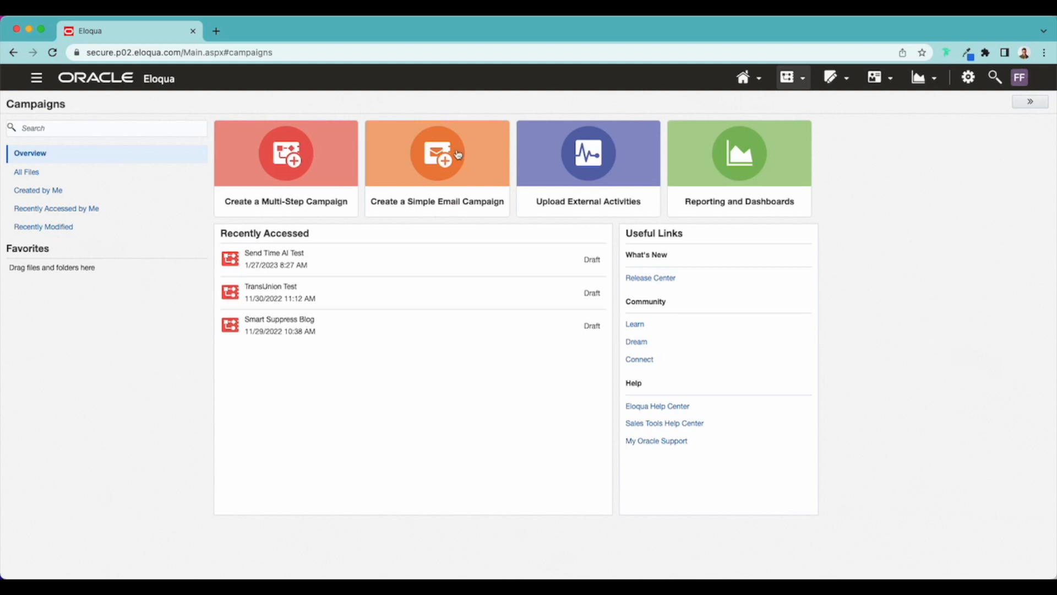
{"action": "left_click", "coordinate": [284, 176]}
{"action": "left_click", "coordinate": [232, 228]}
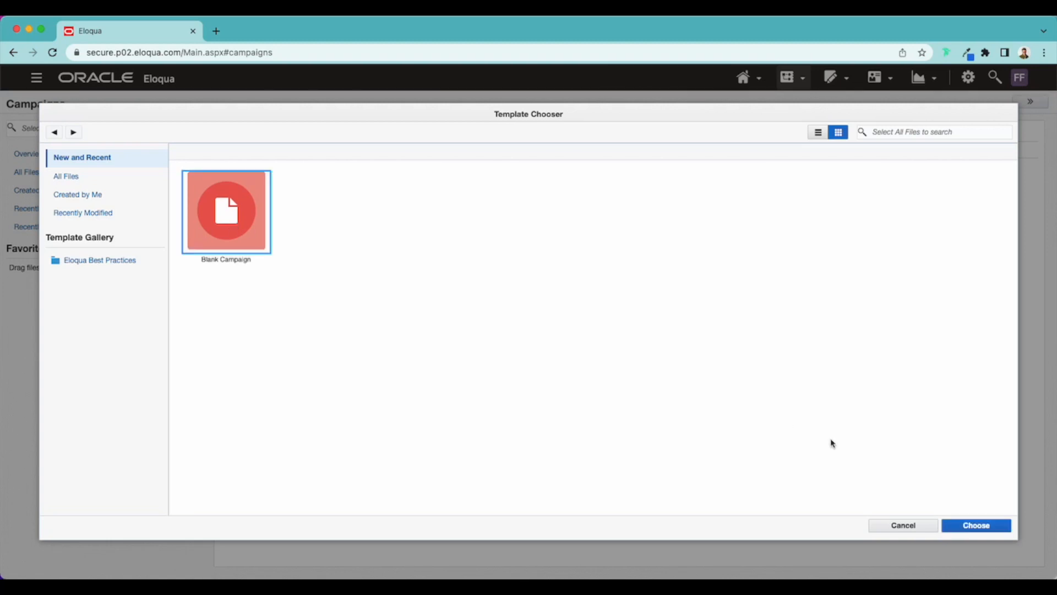
{"action": "left_click", "coordinate": [1010, 524]}
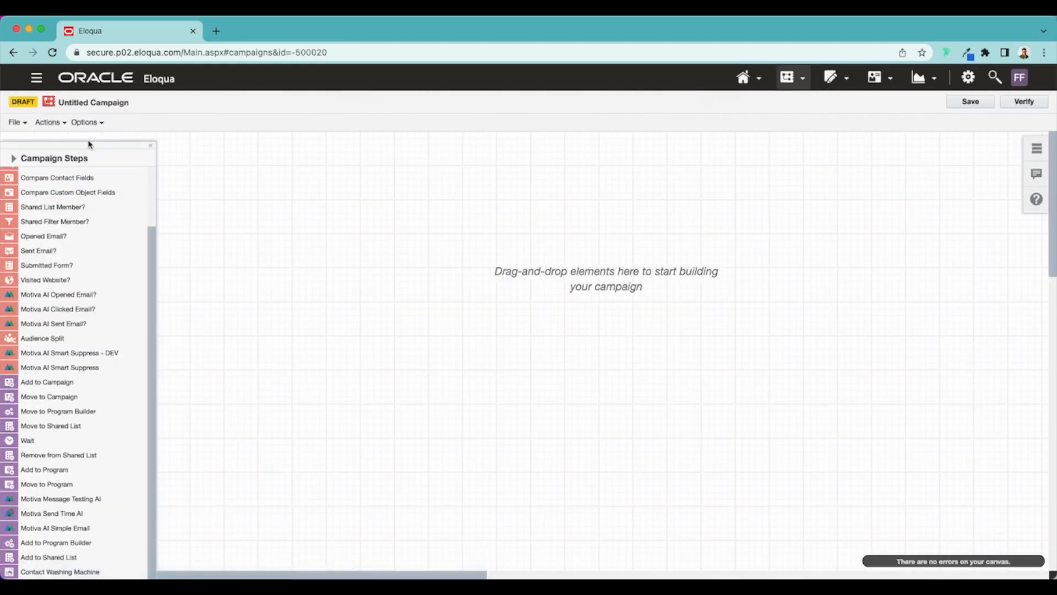
Step: Name the campaign "Test Canvas" and save it under All Files
{"action": "left_click", "coordinate": [119, 103]}
{"action": "type", "text": "Test Canvas"}
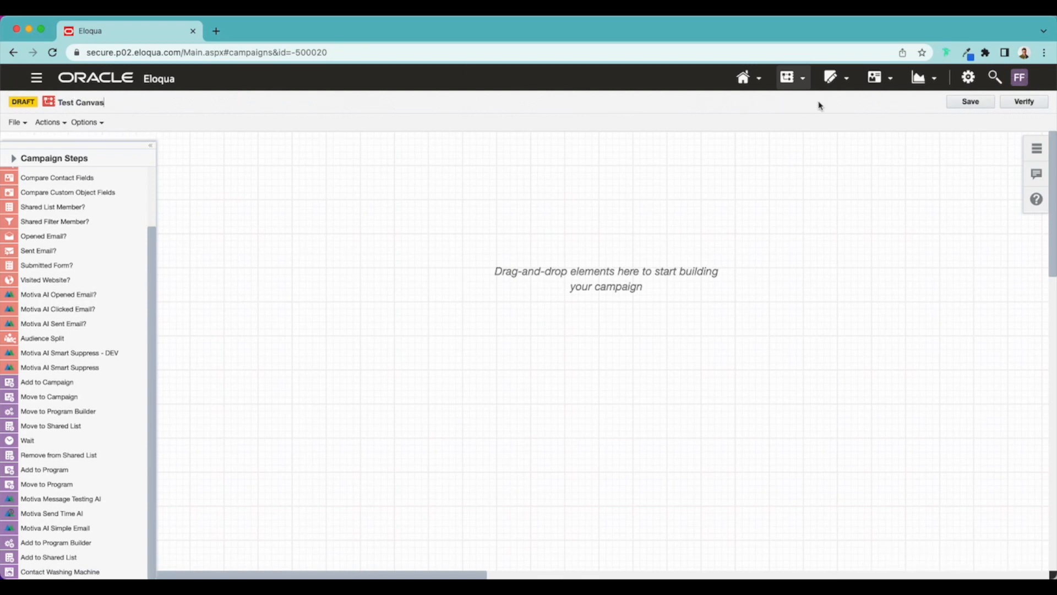
{"action": "left_click", "coordinate": [961, 102]}
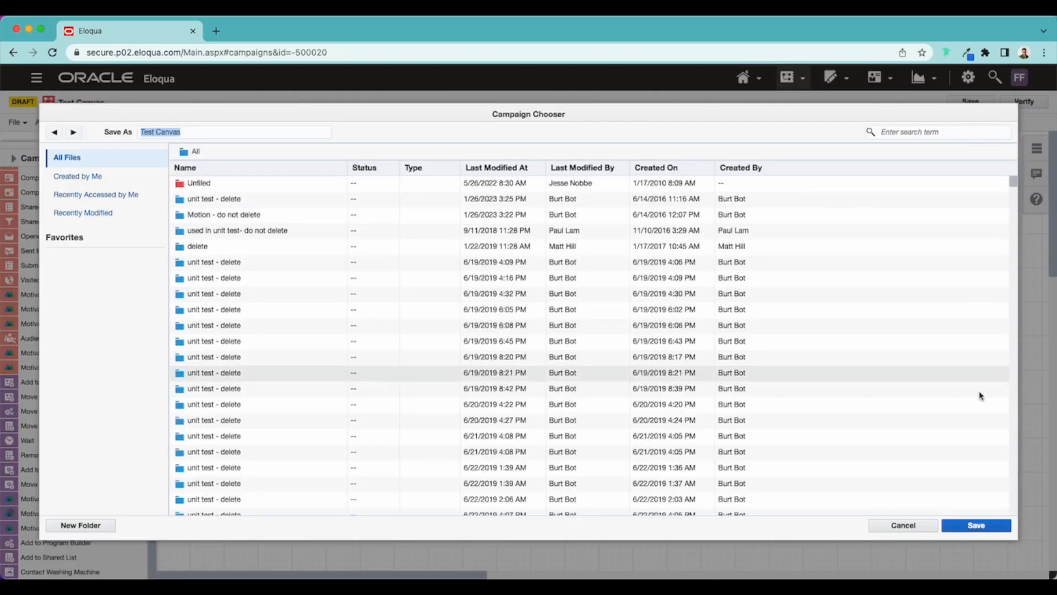
{"action": "left_click", "coordinate": [977, 525]}
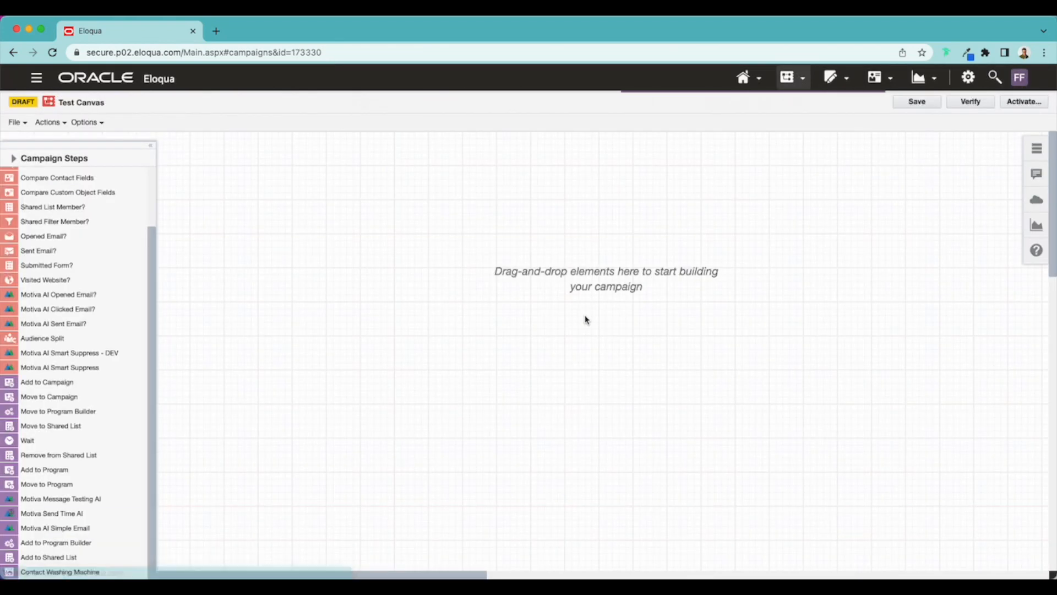
Step: Look through the full list of campaign steps, including the Motiva AI decision and action steps
{"action": "left_click", "coordinate": [14, 160]}
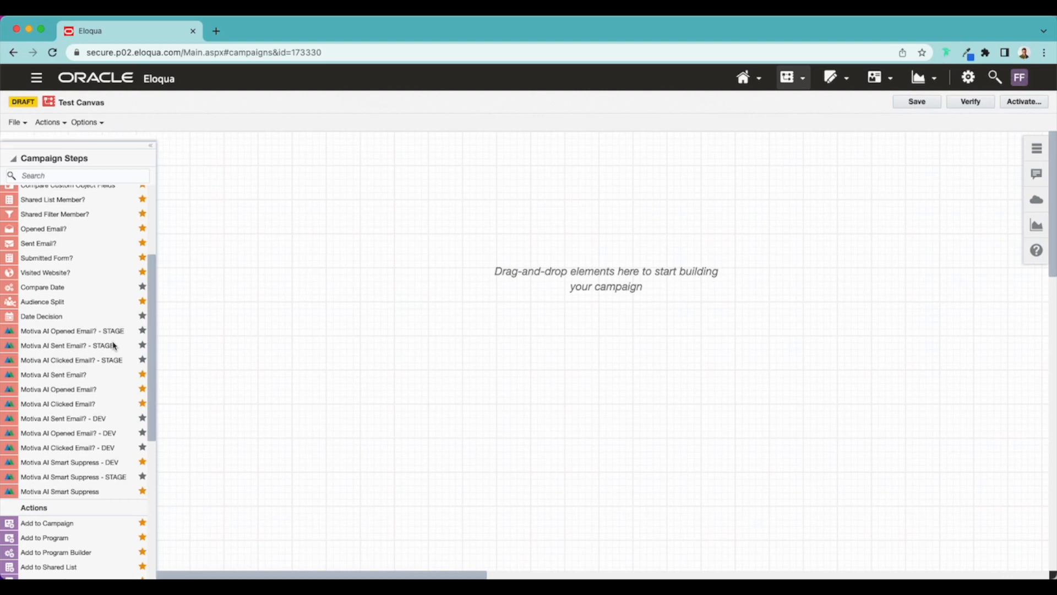
{"action": "scroll", "coordinate": [113, 343], "scroll_direction": "down", "scroll_amount": 3}
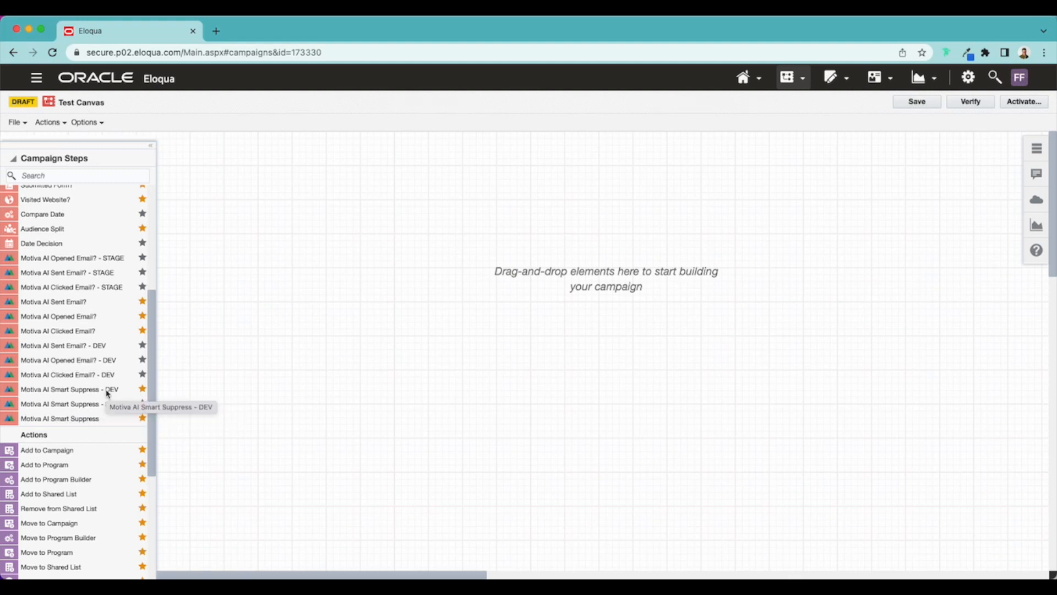
{"action": "scroll", "coordinate": [108, 392], "scroll_direction": "down", "scroll_amount": 4}
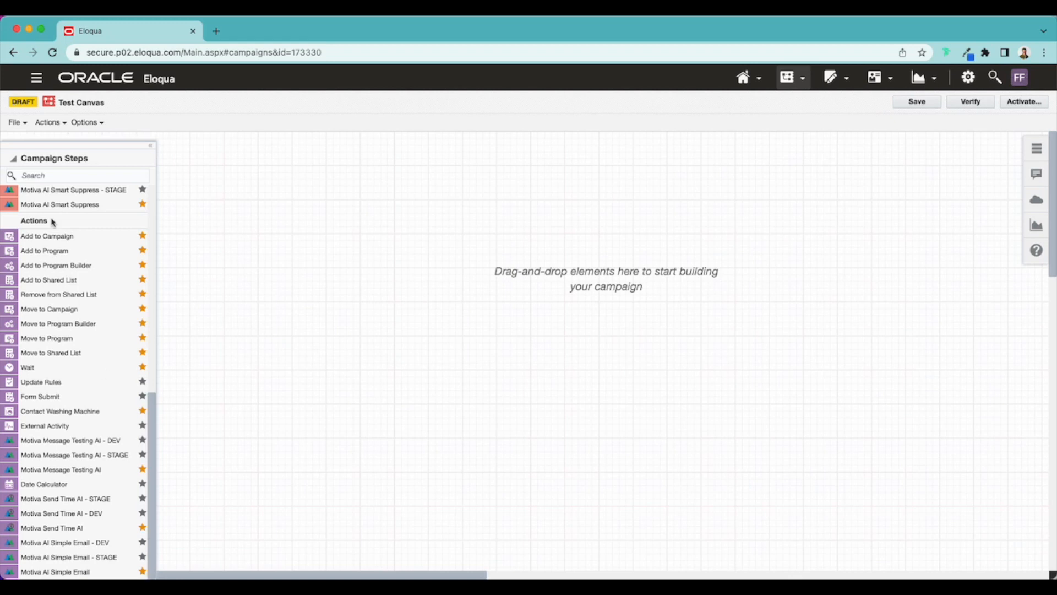
{"action": "left_click", "coordinate": [14, 159]}
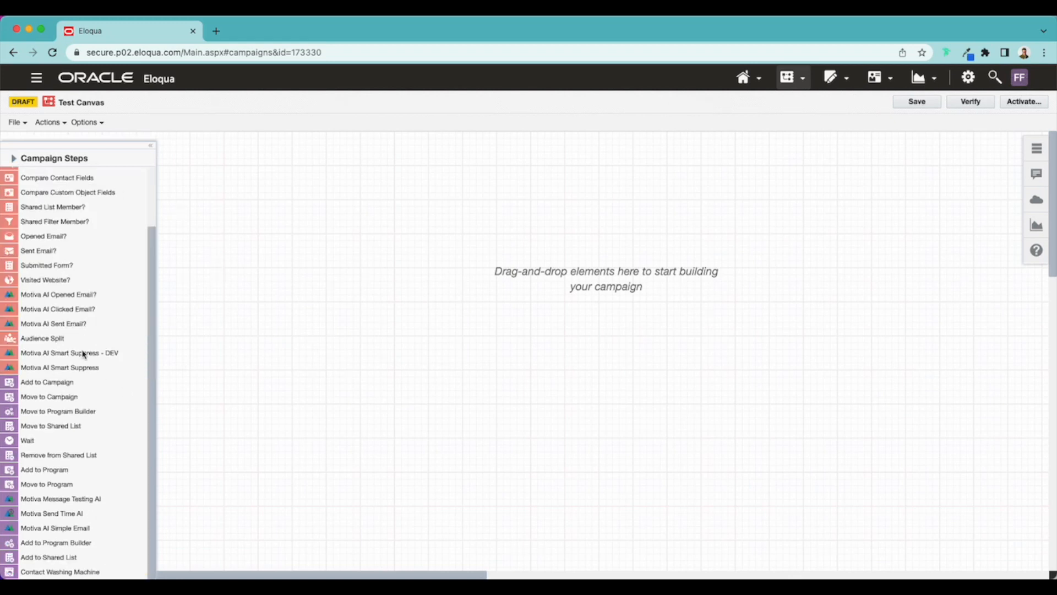
Step: Add a Segment Members step and a Motiva AI Simple Email step beneath it on the canvas, and connect the two
{"action": "scroll", "coordinate": [85, 347], "scroll_direction": "up", "scroll_amount": 2}
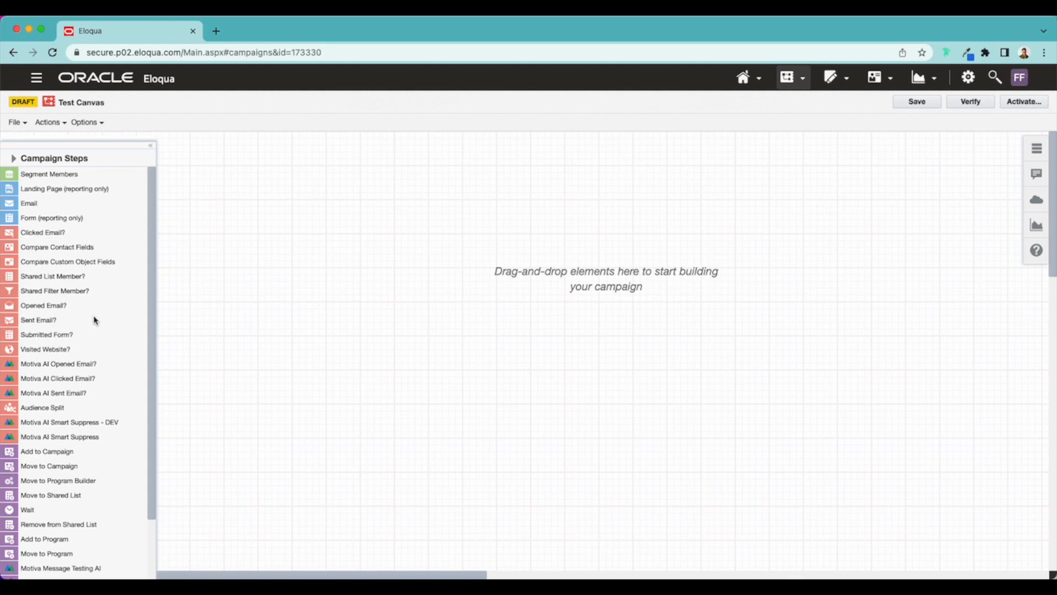
{"action": "left_click_drag", "start_coordinate": [36, 176], "coordinate": [348, 184]}
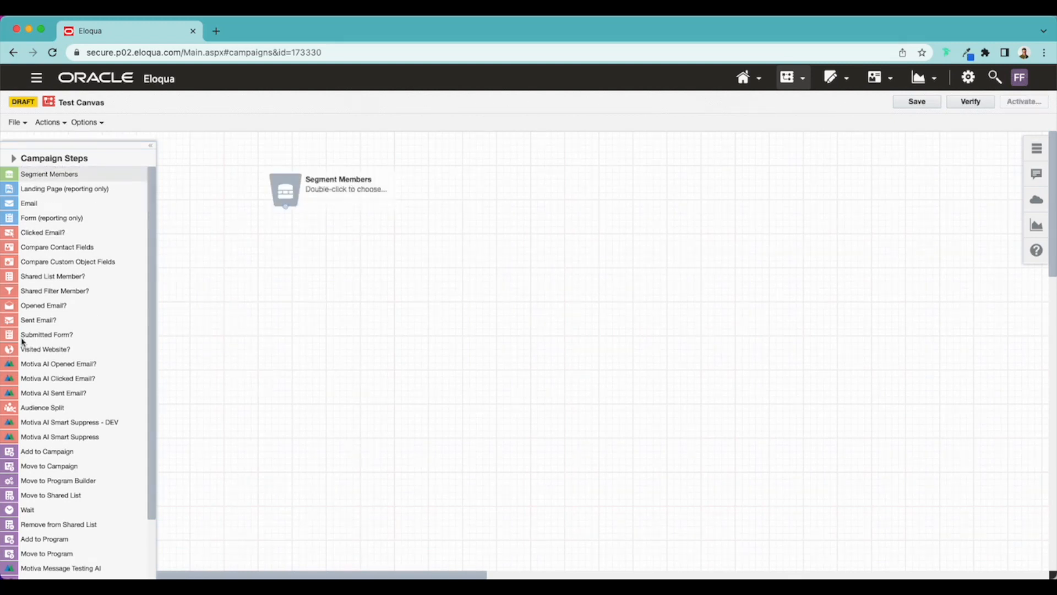
{"action": "scroll", "coordinate": [83, 375], "scroll_direction": "down", "scroll_amount": 2}
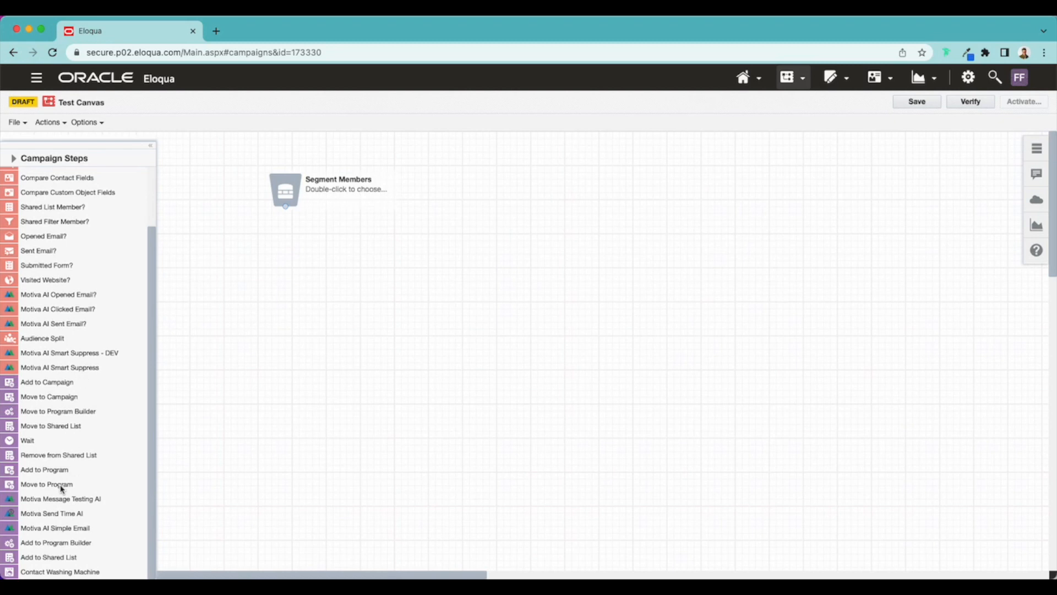
{"action": "left_click_drag", "start_coordinate": [49, 533], "coordinate": [402, 271]}
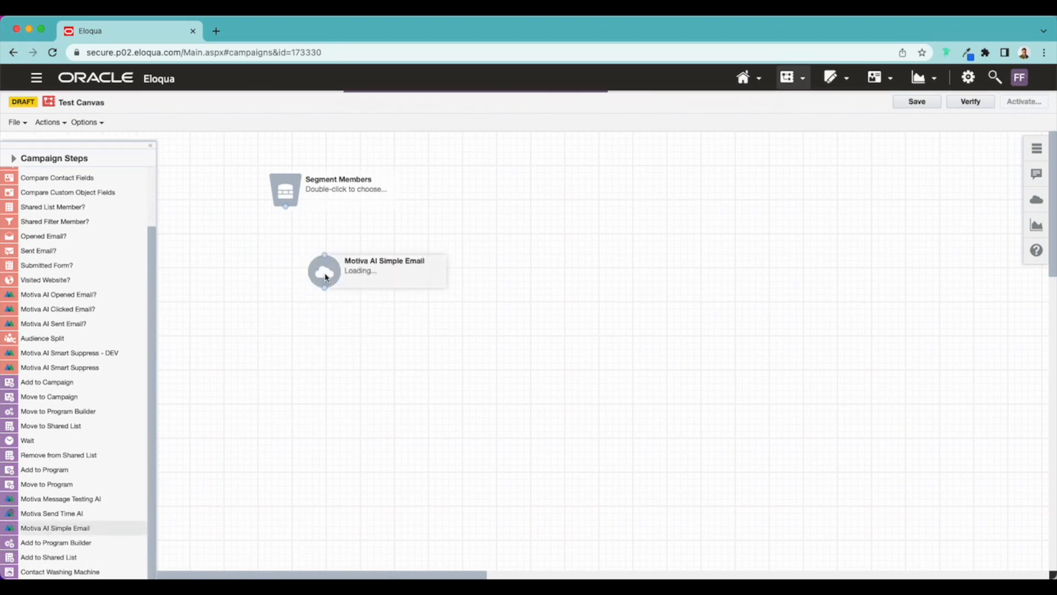
{"action": "left_click_drag", "start_coordinate": [304, 219], "coordinate": [327, 244]}
{"action": "left_click_drag", "start_coordinate": [282, 194], "coordinate": [323, 240]}
Step: Open the cloud action configuration of the Motiva AI Simple Email step and check its Name field, leaving it empty
{"action": "double_click", "coordinate": [323, 240]}
{"action": "left_click", "coordinate": [504, 320]}
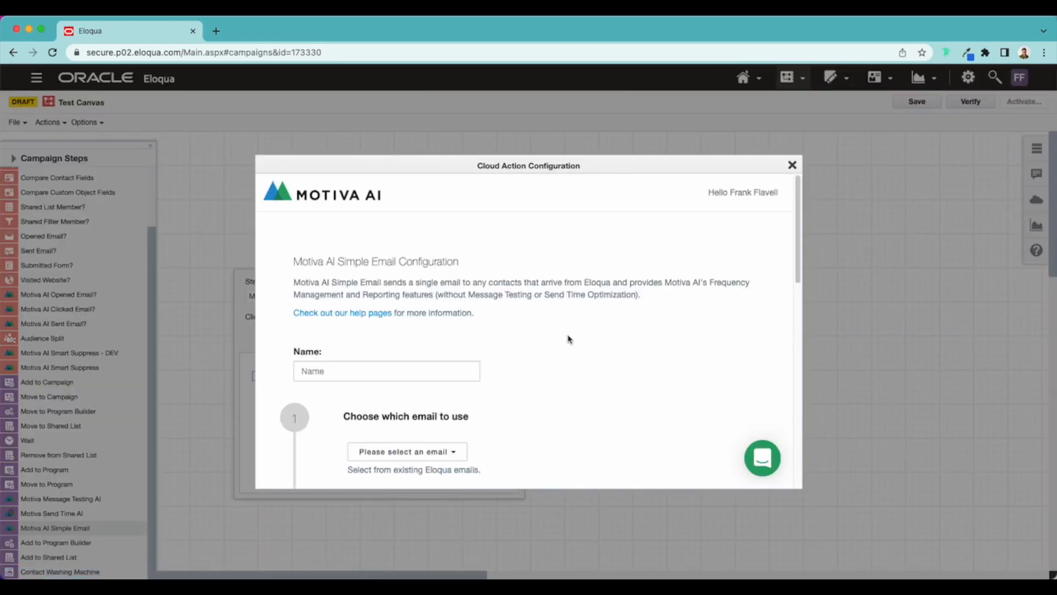
{"action": "scroll", "coordinate": [574, 368], "scroll_direction": "down", "scroll_amount": 3}
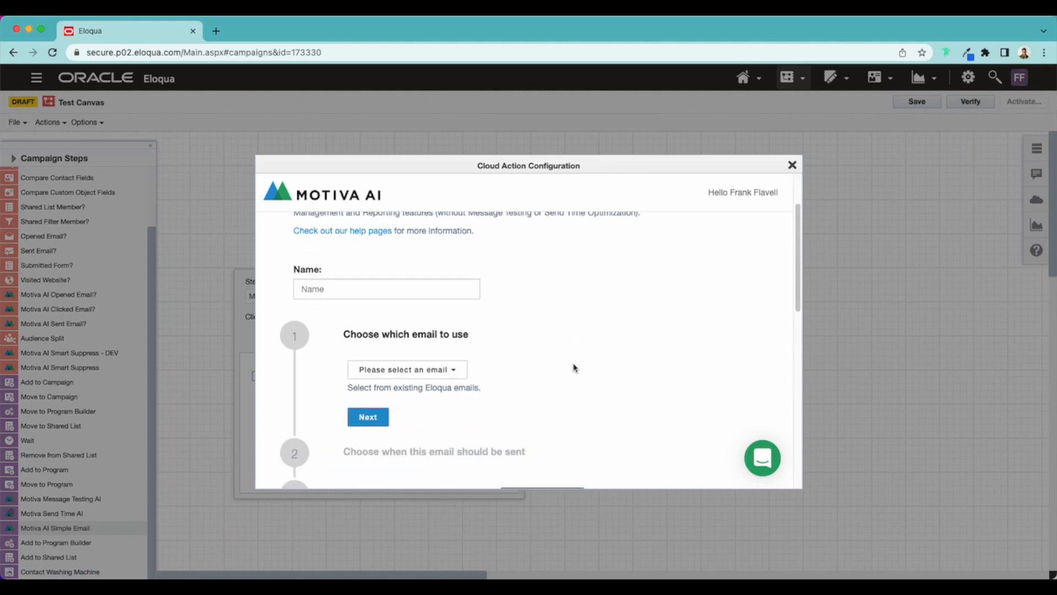
{"action": "left_click", "coordinate": [428, 291]}
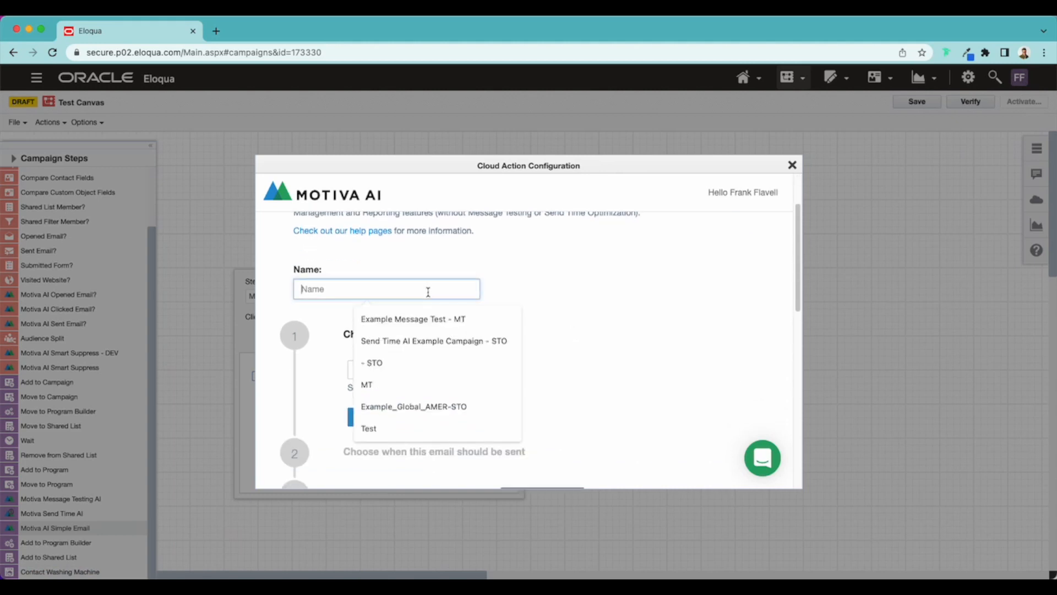
{"action": "left_click", "coordinate": [527, 296]}
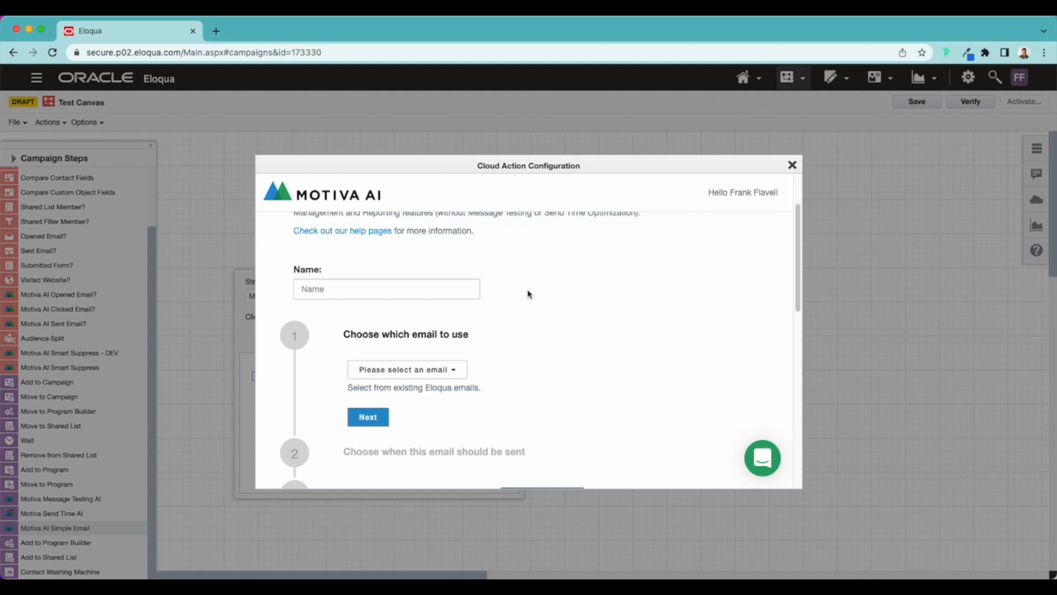
Step: Choose "Test email" as the existing Eloqua email to use and continue to the send-time settings
{"action": "scroll", "coordinate": [527, 294], "scroll_direction": "down", "scroll_amount": 4}
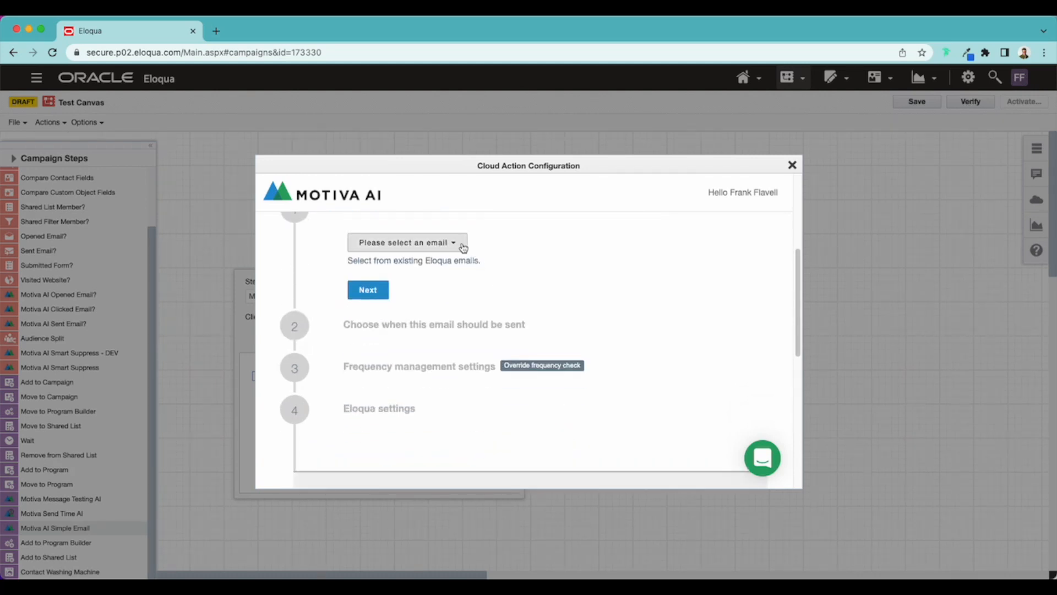
{"action": "left_click", "coordinate": [462, 244]}
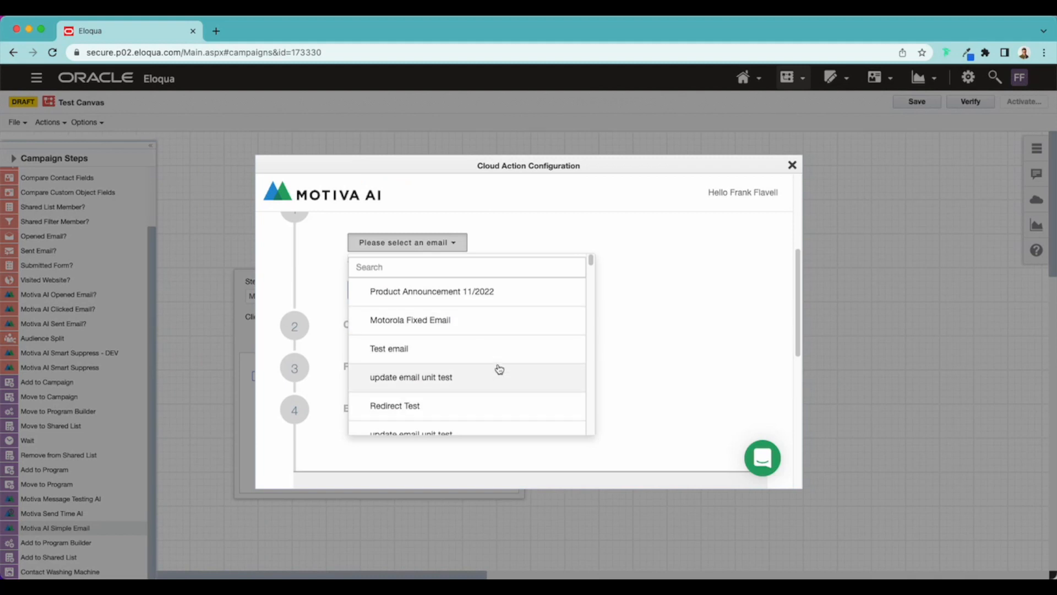
{"action": "scroll", "coordinate": [492, 362], "scroll_direction": "down", "scroll_amount": 6}
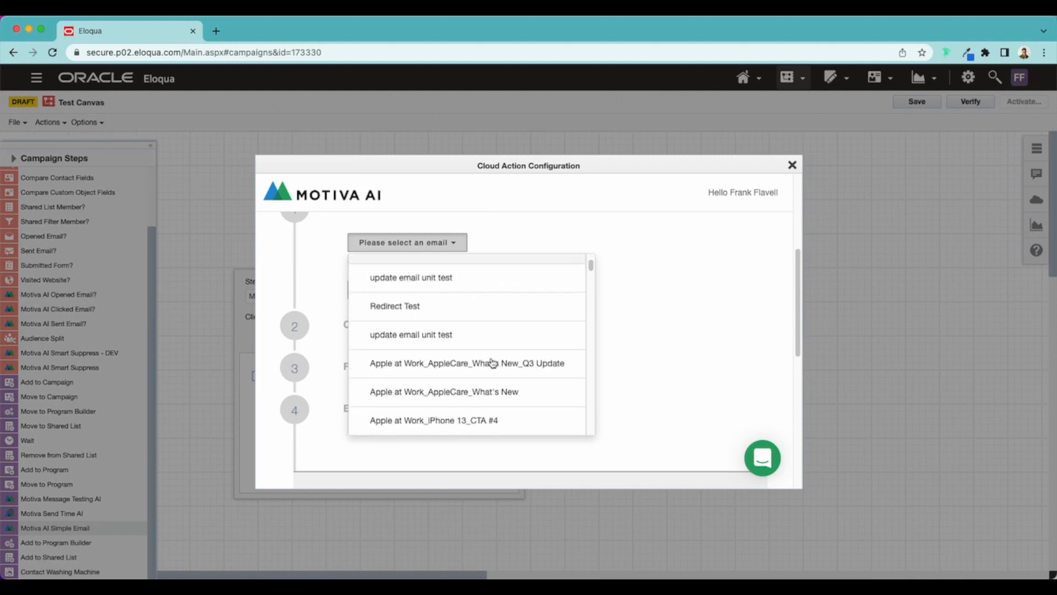
{"action": "scroll", "coordinate": [490, 361], "scroll_direction": "up", "scroll_amount": 8}
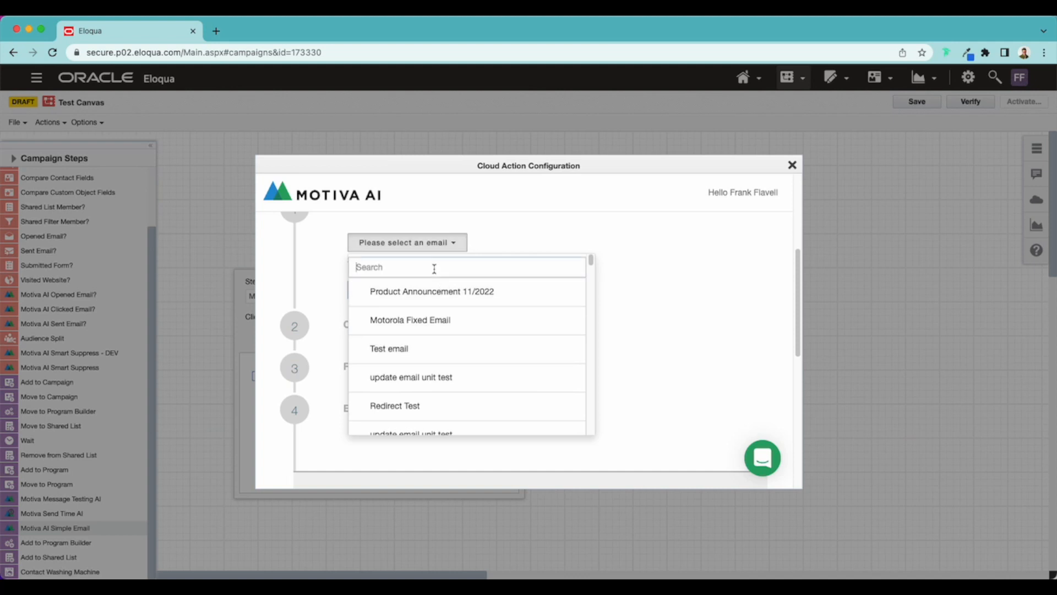
{"action": "left_click", "coordinate": [504, 351]}
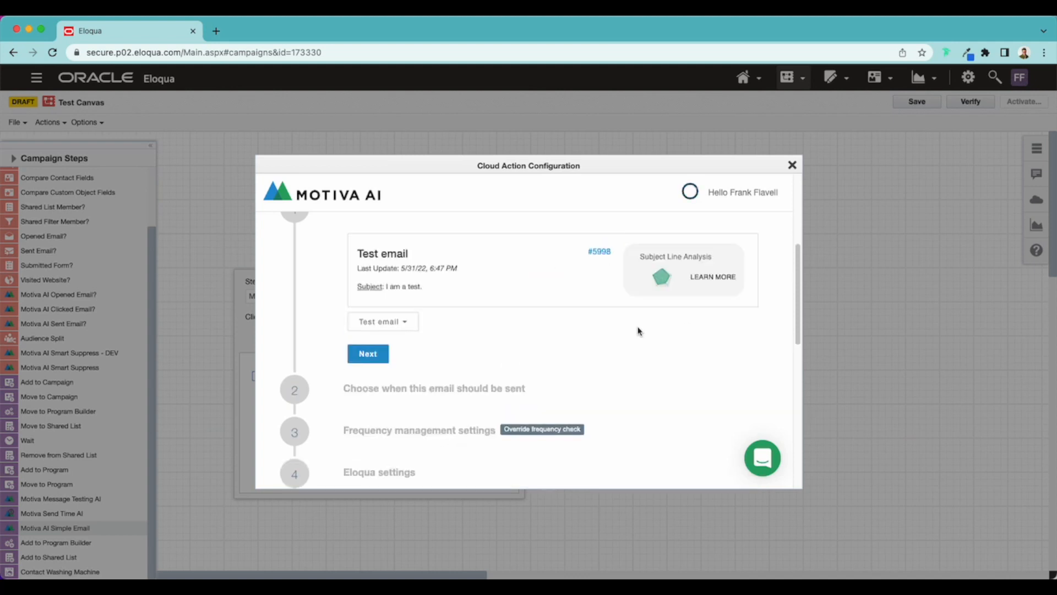
{"action": "left_click", "coordinate": [388, 336]}
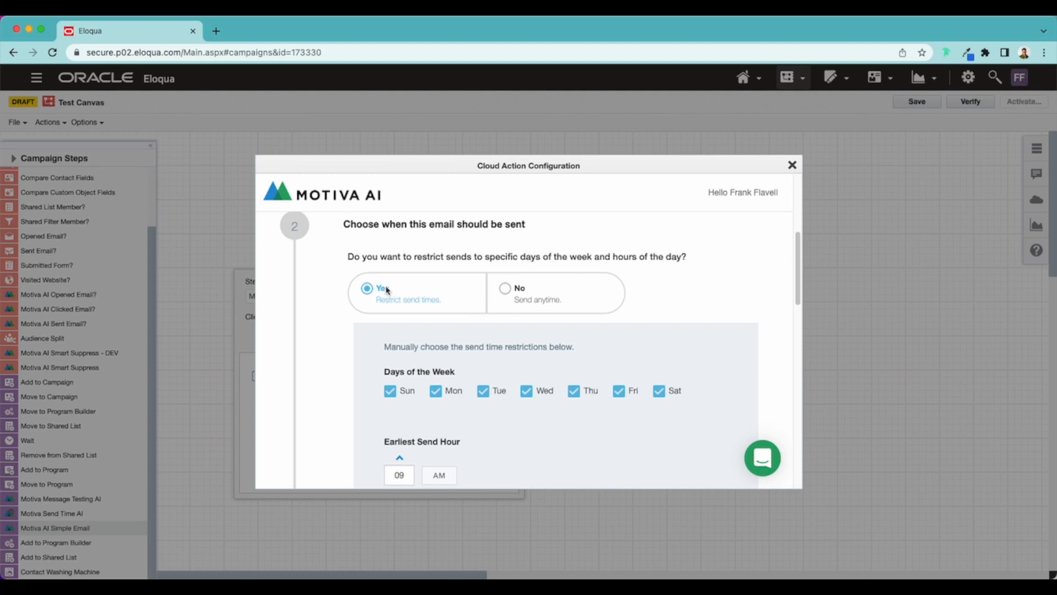
Step: Exclude Sunday and Saturday from the restricted send days and review the earliest and latest send hours
{"action": "scroll", "coordinate": [534, 350], "scroll_direction": "down", "scroll_amount": 1}
{"action": "left_click", "coordinate": [389, 374]}
{"action": "left_click", "coordinate": [661, 373]}
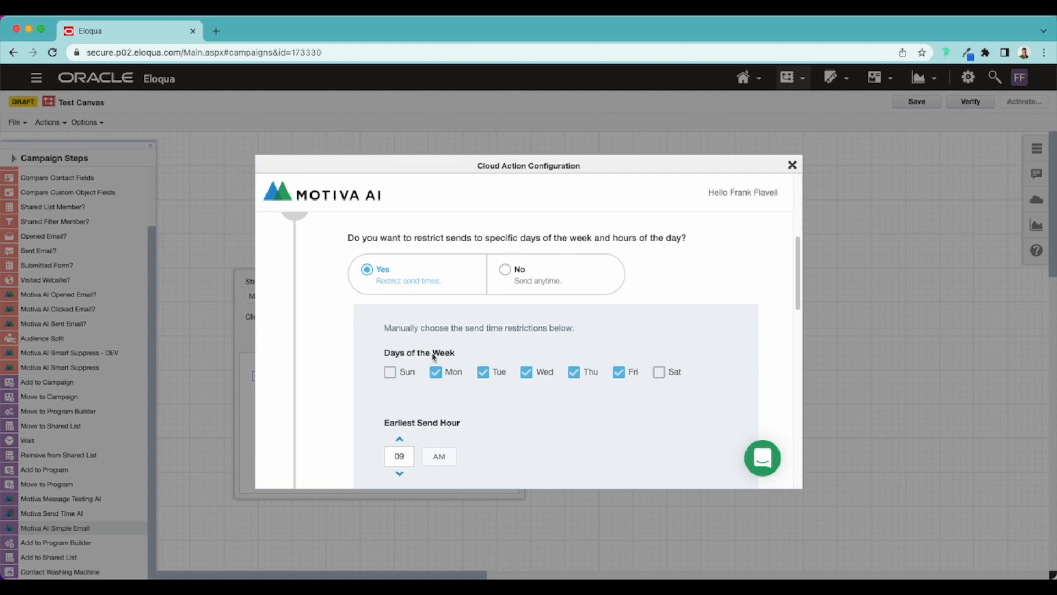
{"action": "scroll", "coordinate": [721, 341], "scroll_direction": "down", "scroll_amount": 3}
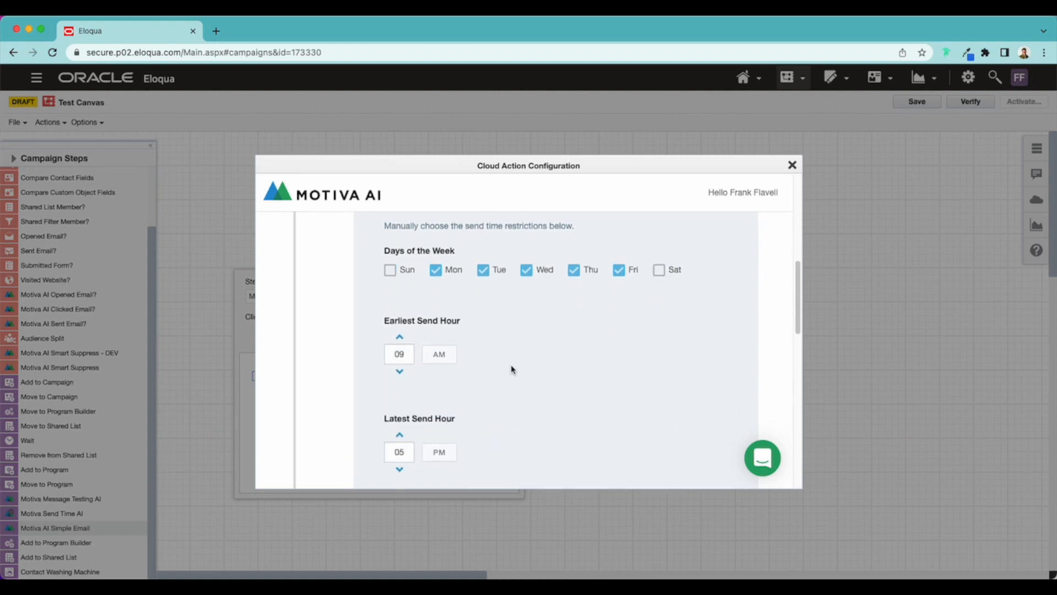
{"action": "scroll", "coordinate": [606, 319], "scroll_direction": "up", "scroll_amount": 2}
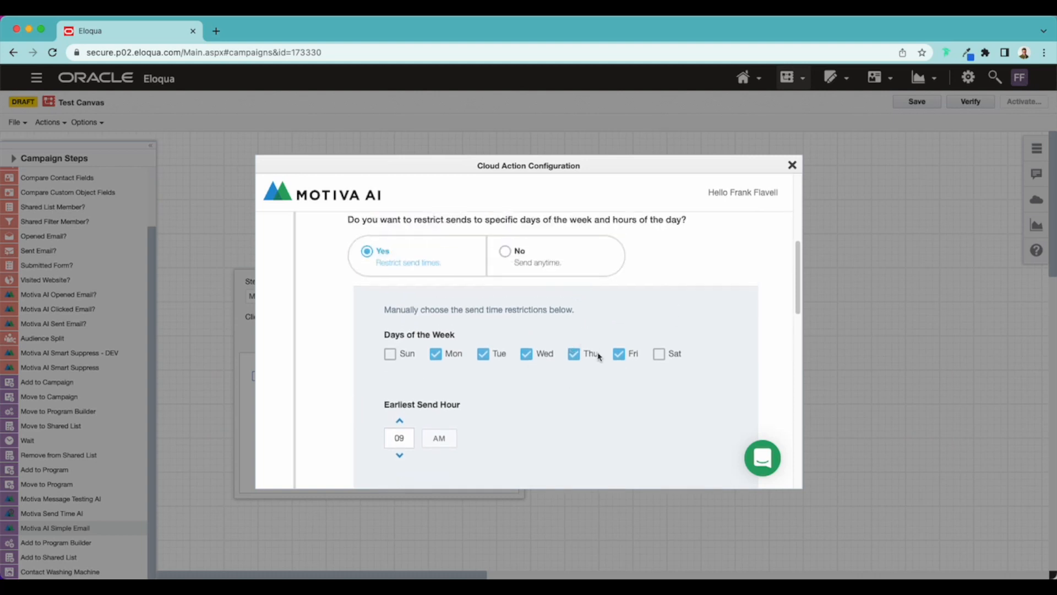
Step: Set the email to send anytime without restrictions, review the timezone options and keep US/Eastern
{"action": "left_click", "coordinate": [505, 253]}
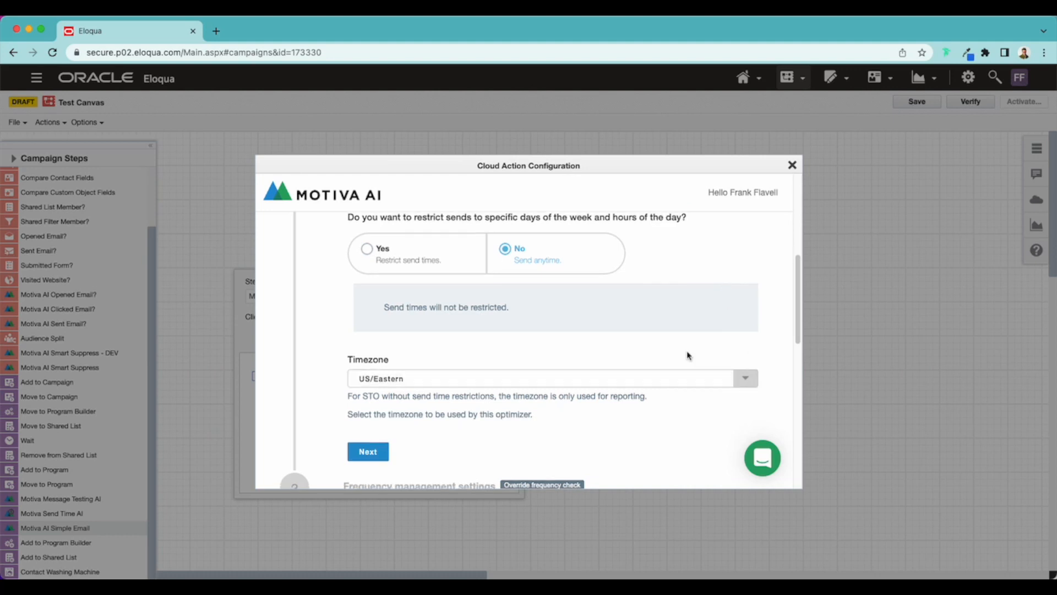
{"action": "scroll", "coordinate": [688, 356], "scroll_direction": "down", "scroll_amount": 1}
{"action": "left_click", "coordinate": [751, 364]}
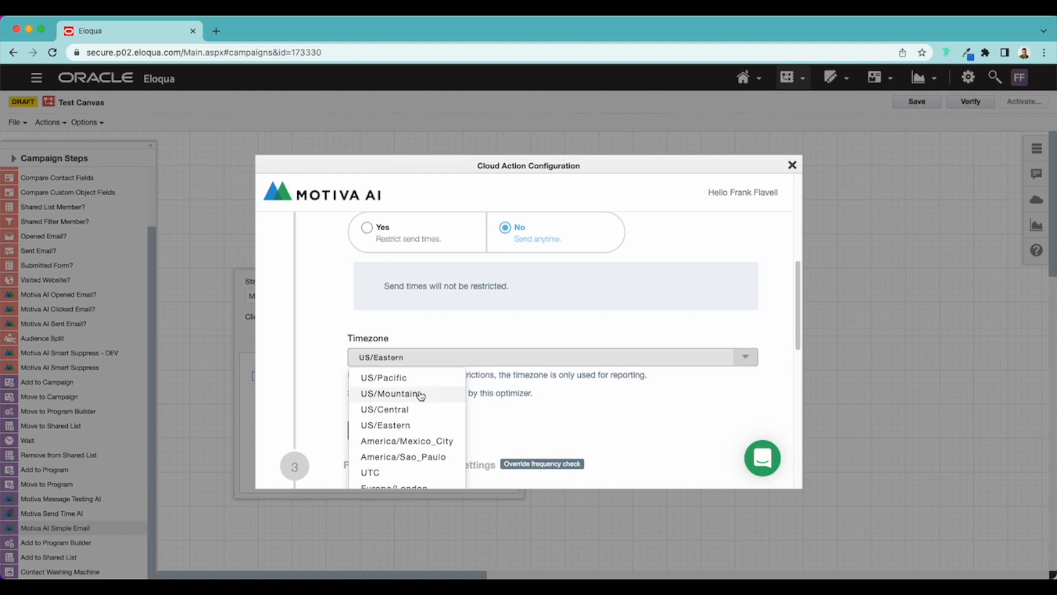
{"action": "scroll", "coordinate": [392, 404], "scroll_direction": "down", "scroll_amount": 2}
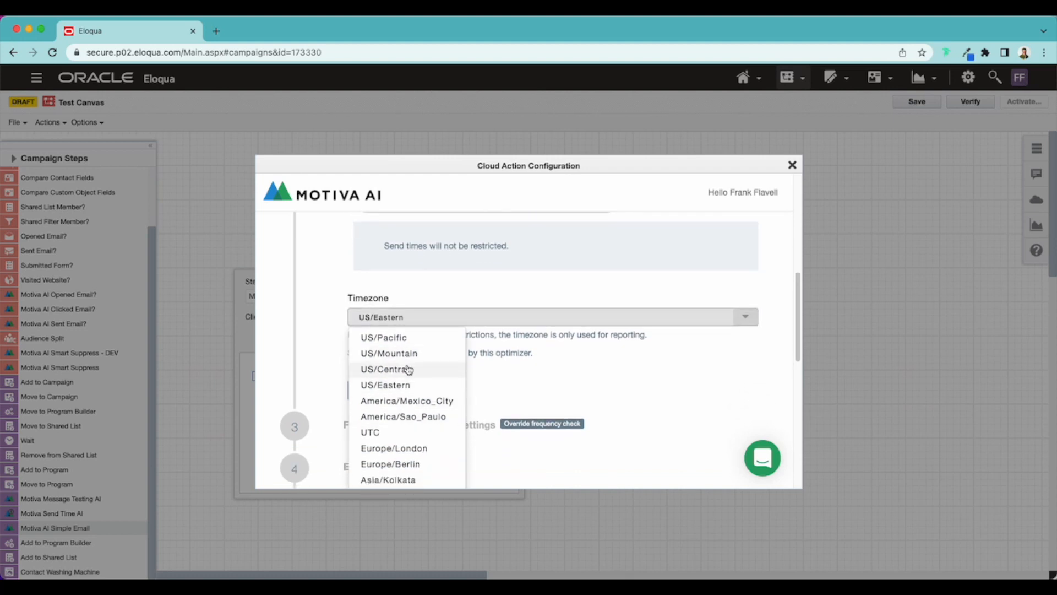
{"action": "left_click", "coordinate": [466, 299]}
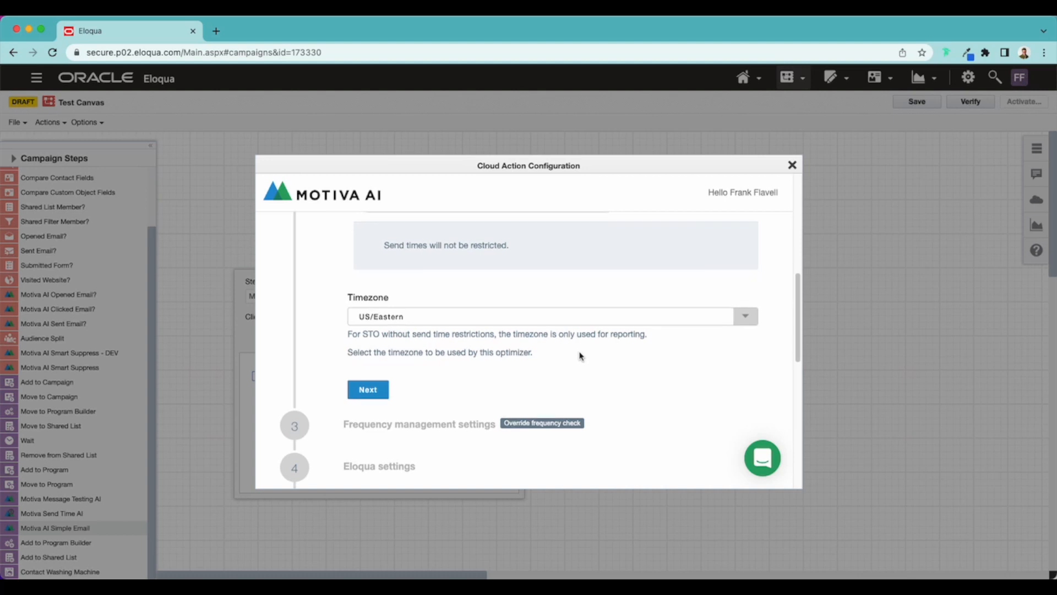
Step: Read the timezone note for unrestricted sends and continue to the frequency management settings
{"action": "scroll", "coordinate": [580, 357], "scroll_direction": "down", "scroll_amount": 1}
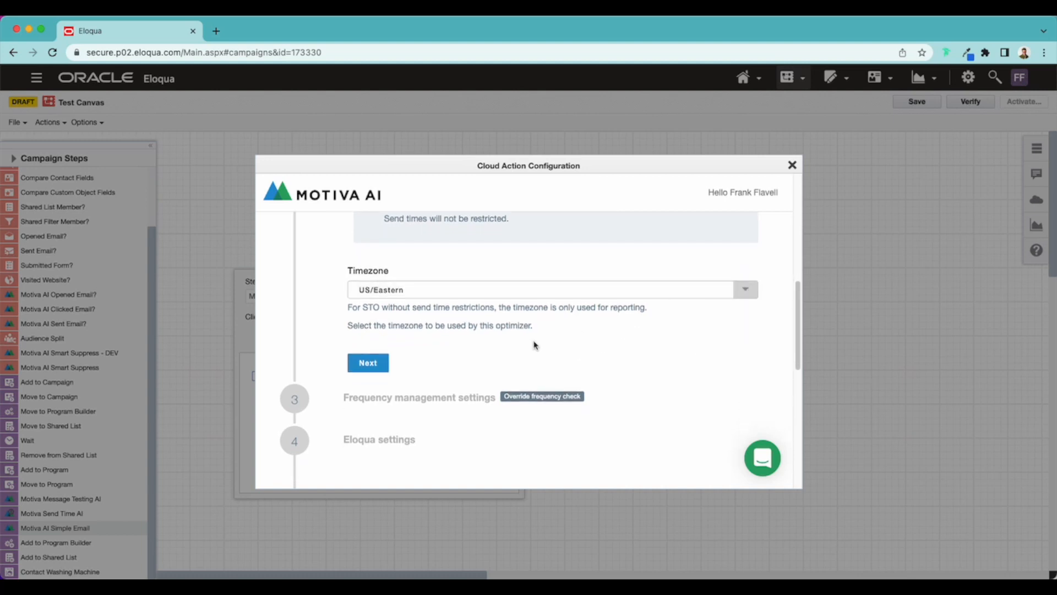
{"action": "left_click_drag", "start_coordinate": [534, 344], "coordinate": [463, 274]}
{"action": "left_click_drag", "start_coordinate": [395, 257], "coordinate": [521, 352]}
{"action": "left_click", "coordinate": [521, 353]}
{"action": "scroll", "coordinate": [551, 338], "scroll_direction": "down", "scroll_amount": 1}
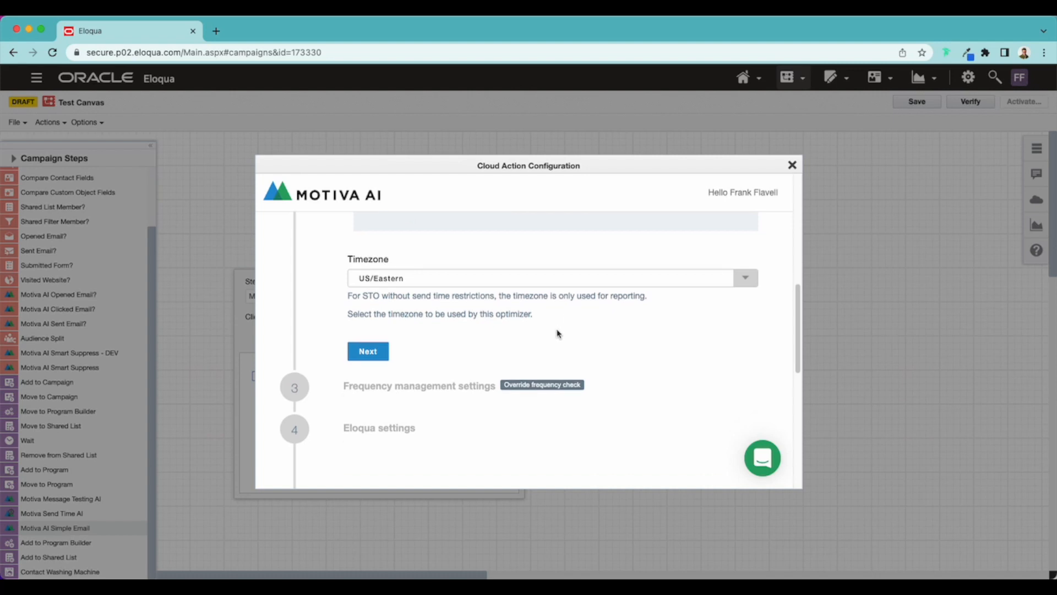
{"action": "left_click", "coordinate": [366, 352]}
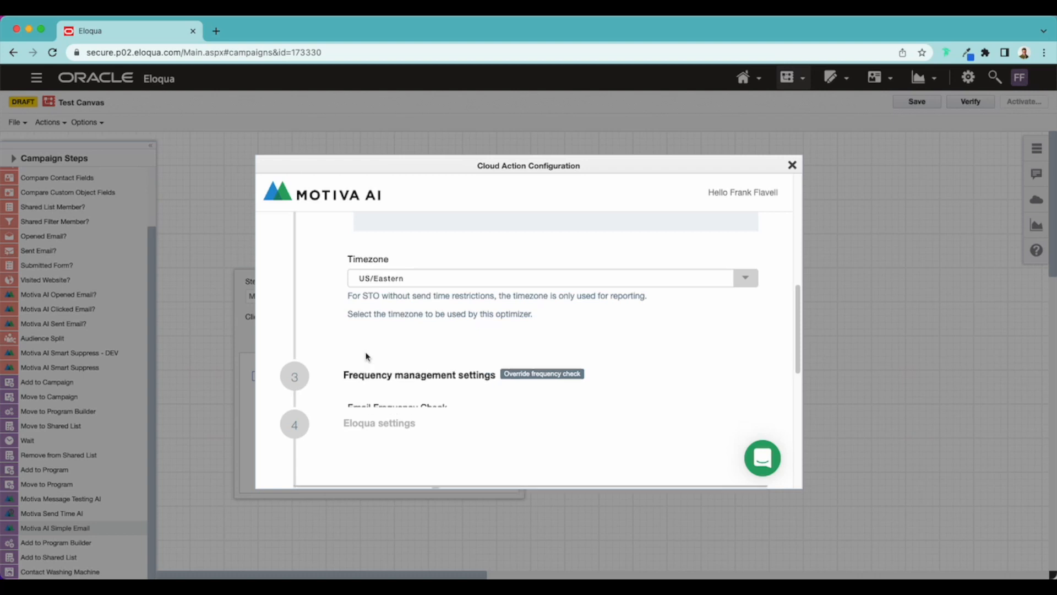
Step: Review the frequency management rule options, keep Override frequency check enabled and continue to the Eloqua settings
{"action": "scroll", "coordinate": [578, 356], "scroll_direction": "up", "scroll_amount": 2}
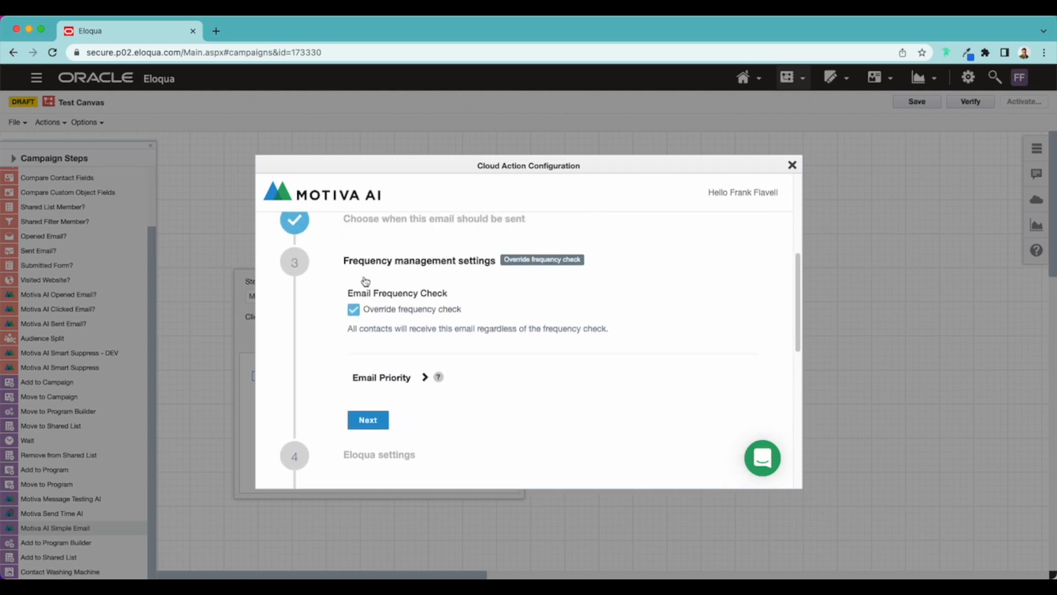
{"action": "left_click", "coordinate": [354, 311]}
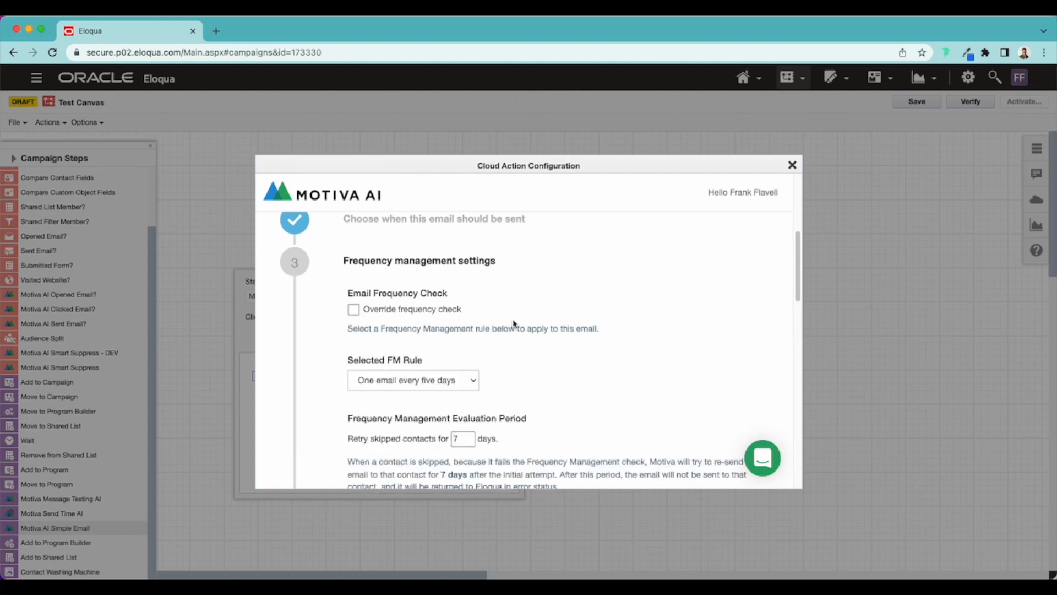
{"action": "left_click", "coordinate": [353, 310]}
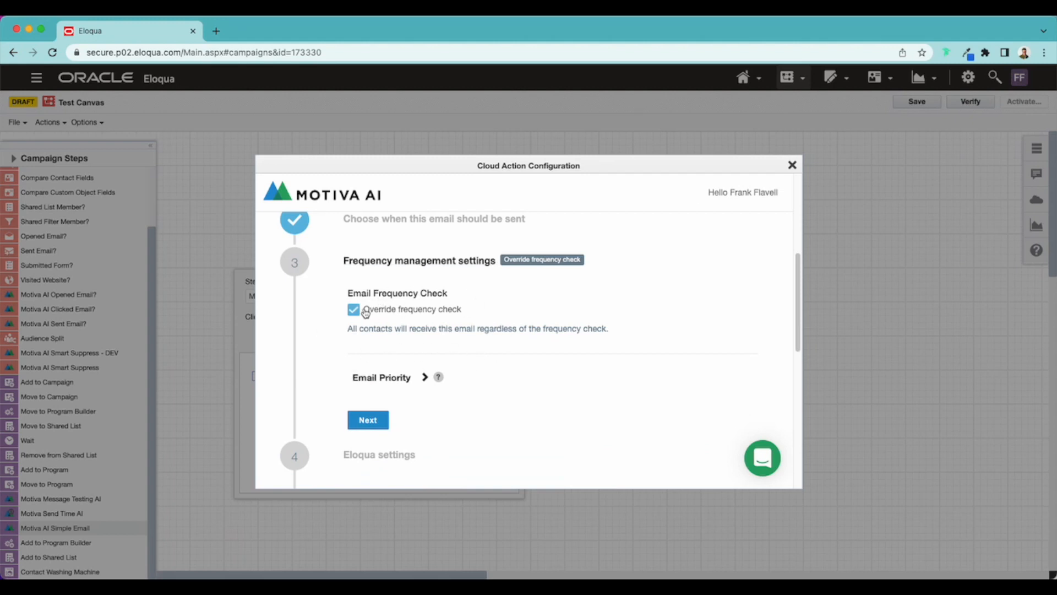
{"action": "scroll", "coordinate": [578, 380], "scroll_direction": "down", "scroll_amount": 1}
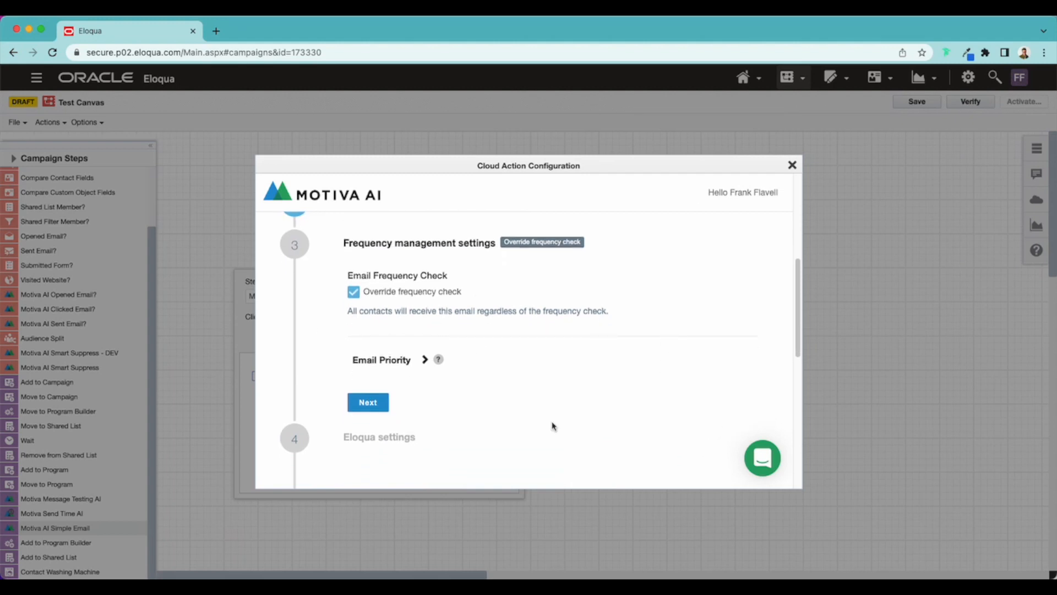
{"action": "left_click", "coordinate": [374, 403]}
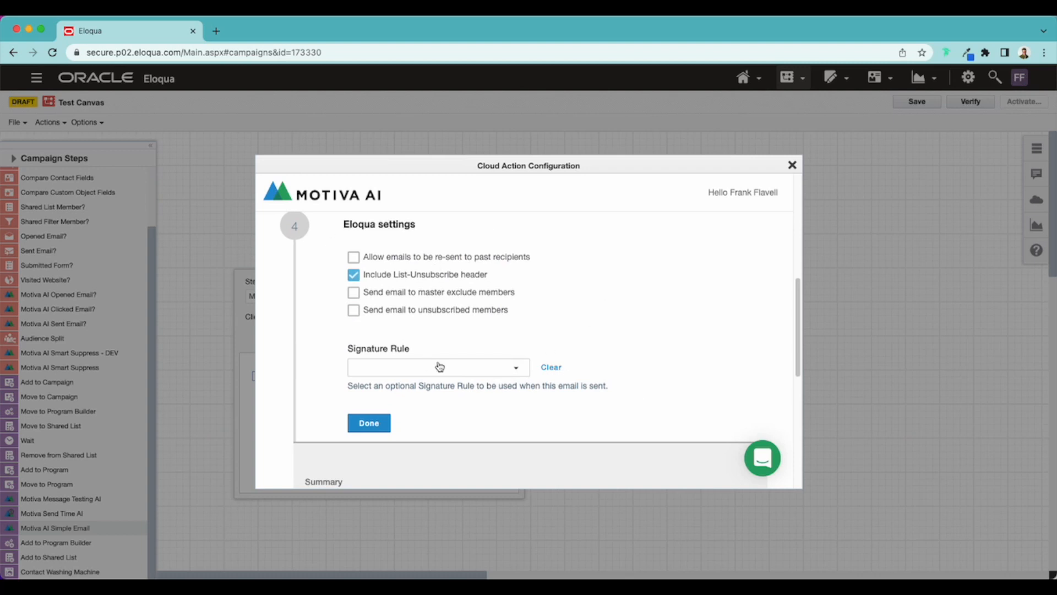
Step: Examine the List-Unsubscribe header option and the available signature rules, keeping the header included and no signature rule selected
{"action": "left_click", "coordinate": [354, 277]}
{"action": "scroll", "coordinate": [573, 300], "scroll_direction": "down", "scroll_amount": 1}
{"action": "left_click", "coordinate": [504, 355]}
{"action": "scroll", "coordinate": [462, 380], "scroll_direction": "down", "scroll_amount": 1}
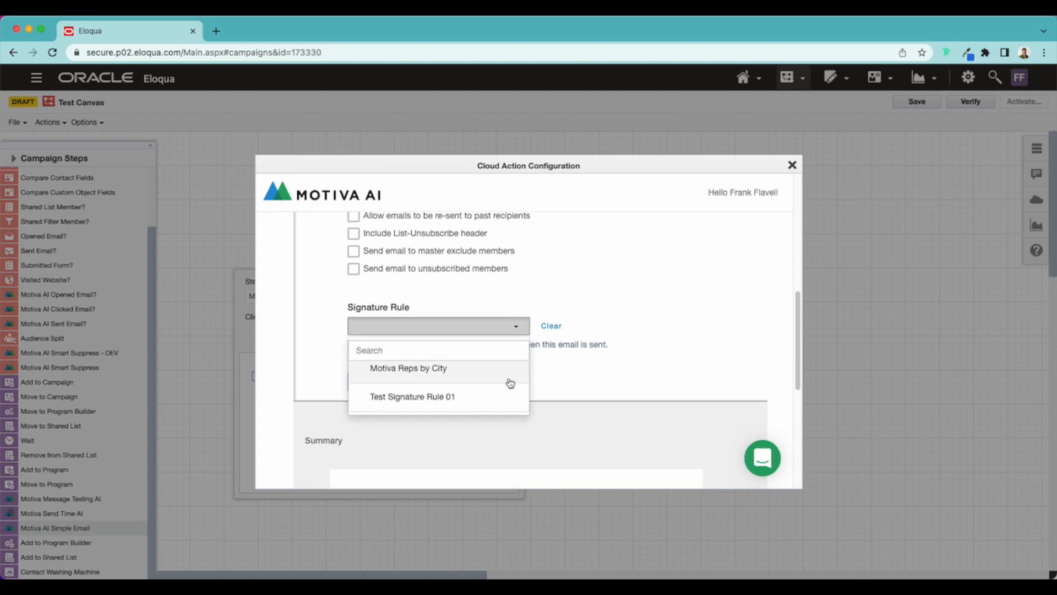
{"action": "left_click", "coordinate": [631, 280]}
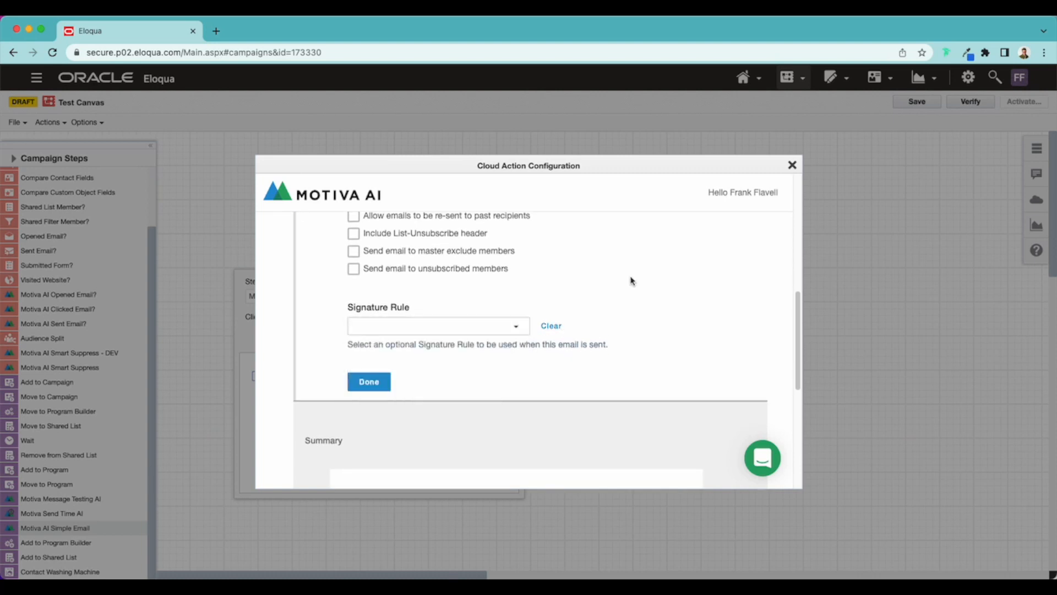
{"action": "scroll", "coordinate": [551, 309], "scroll_direction": "up", "scroll_amount": 4}
{"action": "left_click", "coordinate": [354, 336]}
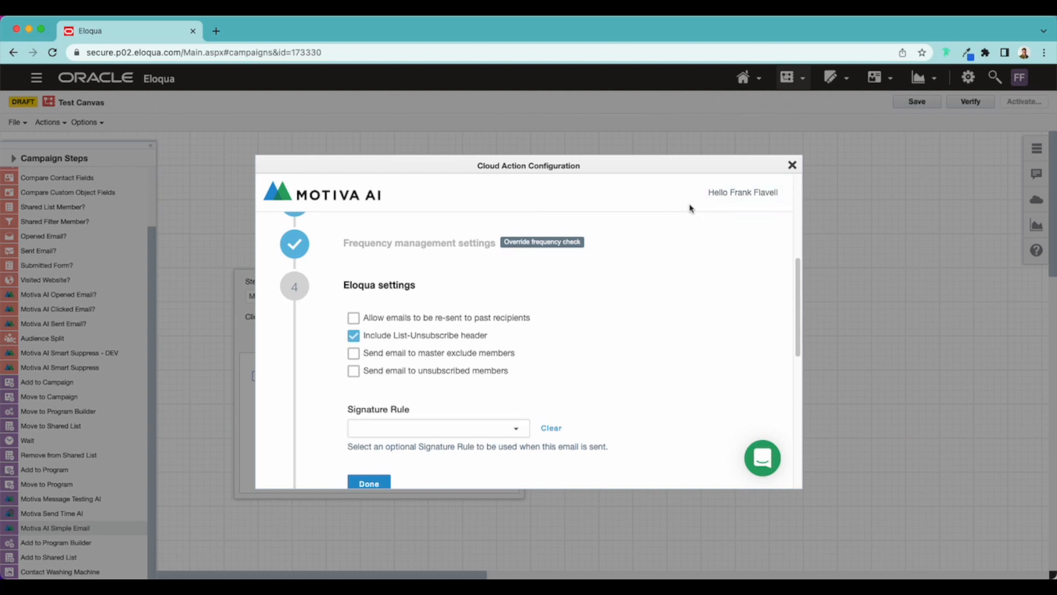
{"action": "left_click", "coordinate": [354, 336]}
Step: Close the Motiva AI Simple Email configuration and step settings, and open the Motiva AI Results app for the campaign
{"action": "left_click", "coordinate": [793, 165]}
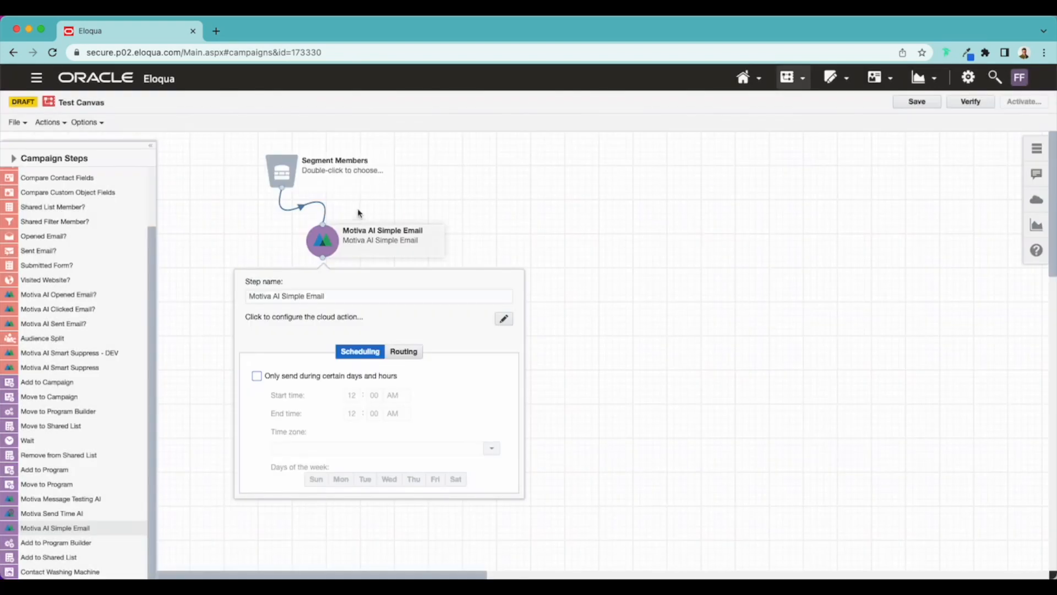
{"action": "left_click", "coordinate": [537, 262]}
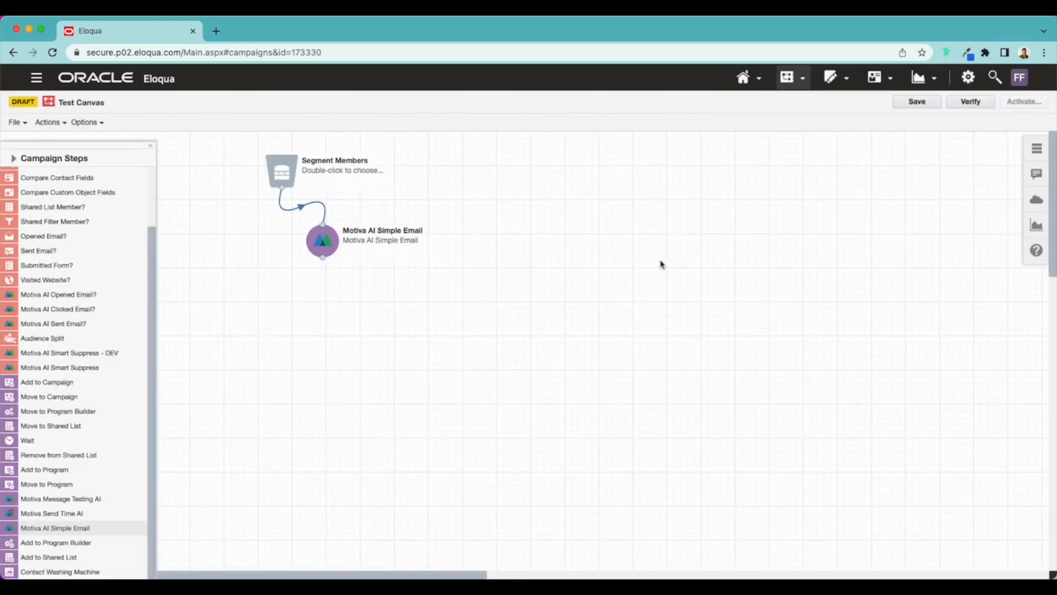
{"action": "left_click", "coordinate": [1036, 203]}
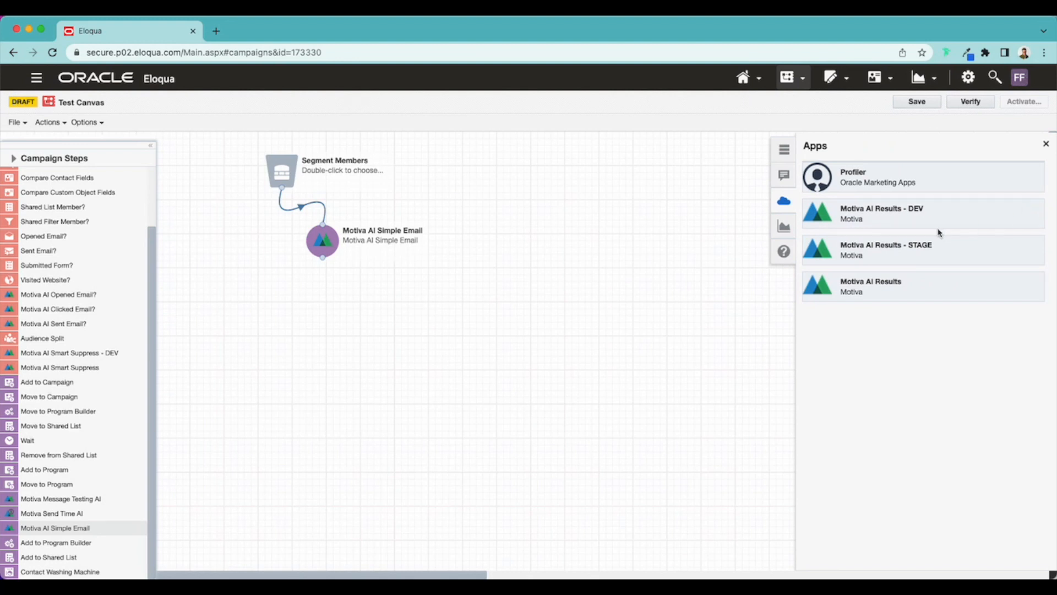
{"action": "left_click", "coordinate": [863, 291]}
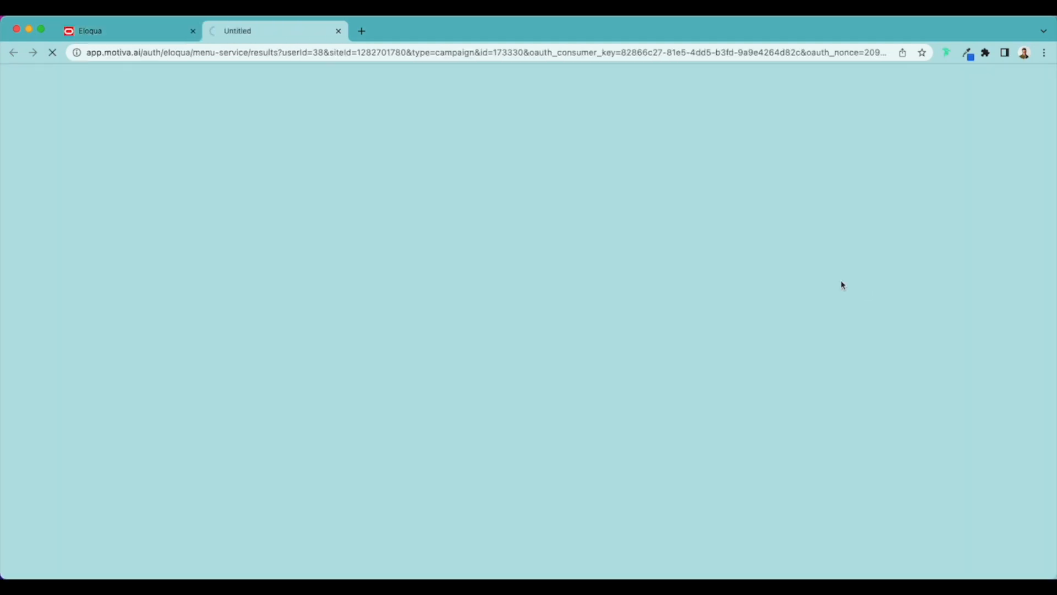